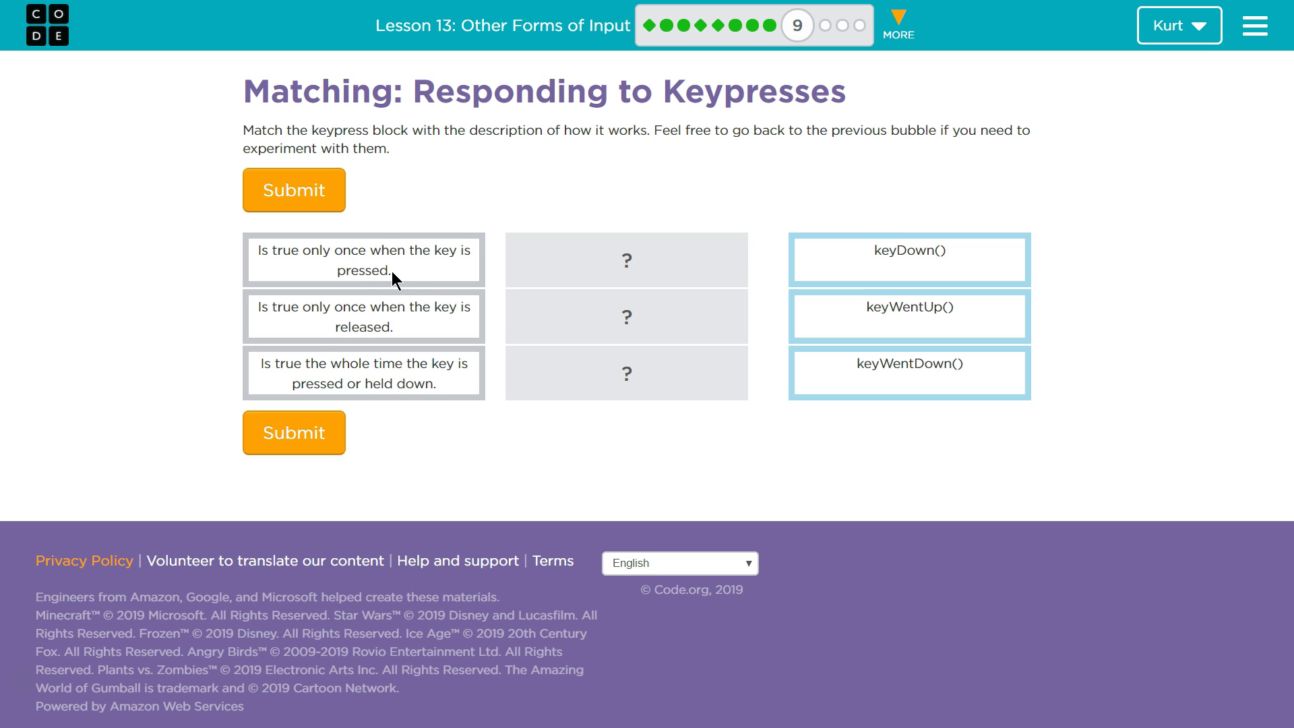
Match keyDown() to 'held down', keyWentUp() to 'released', and keyWentDown() to 'pressed'
left_click(339, 323)
left_click_drag(901, 254, 601, 380)
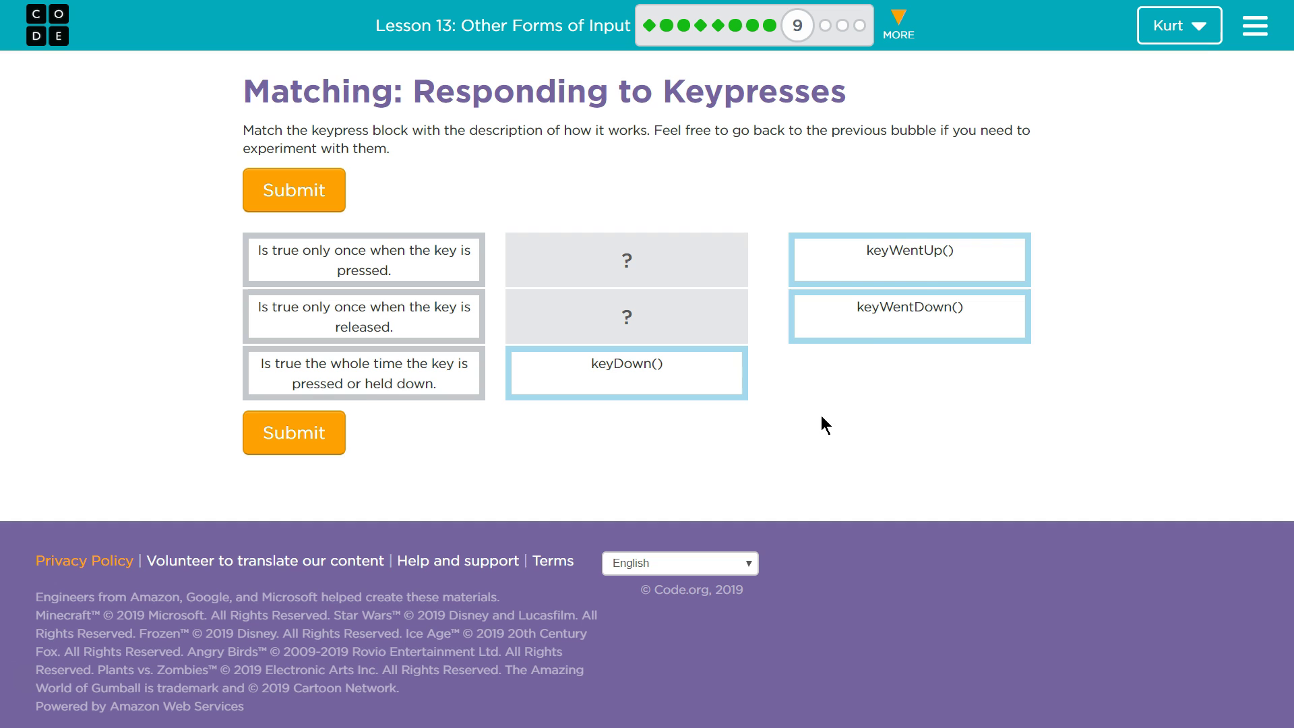
left_click_drag(913, 254, 665, 314)
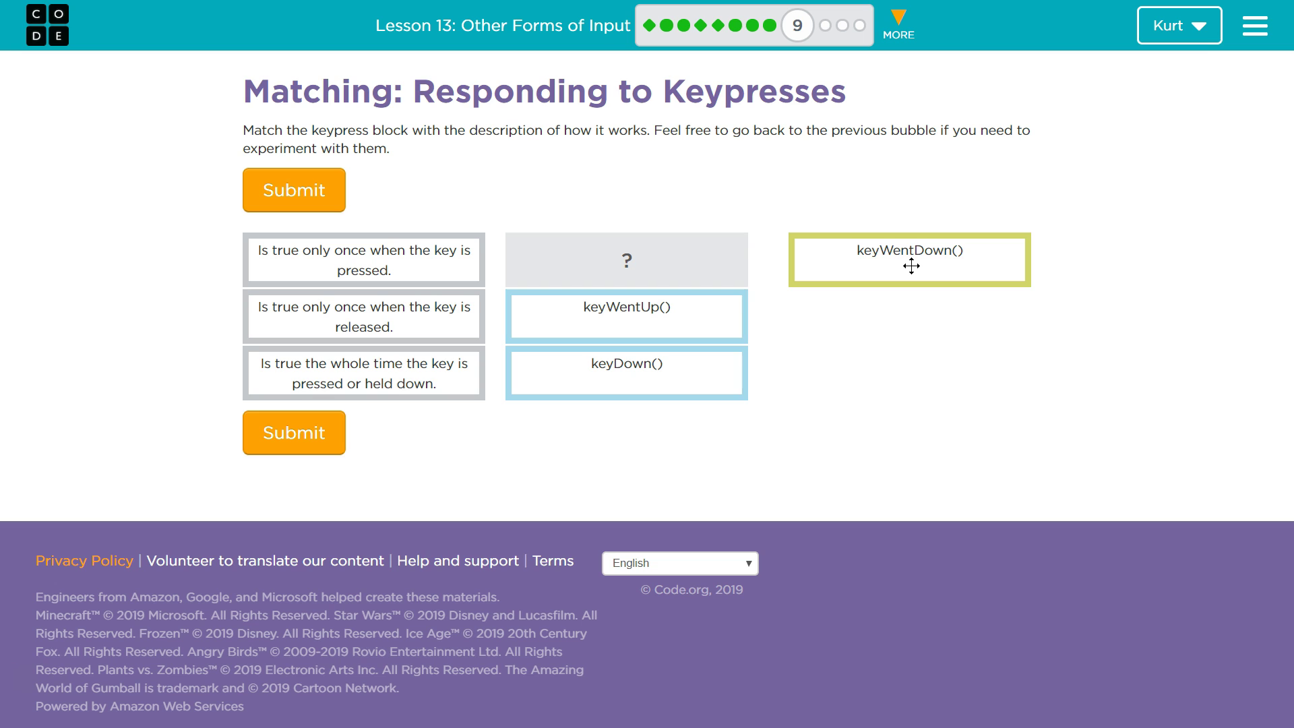
left_click(925, 269)
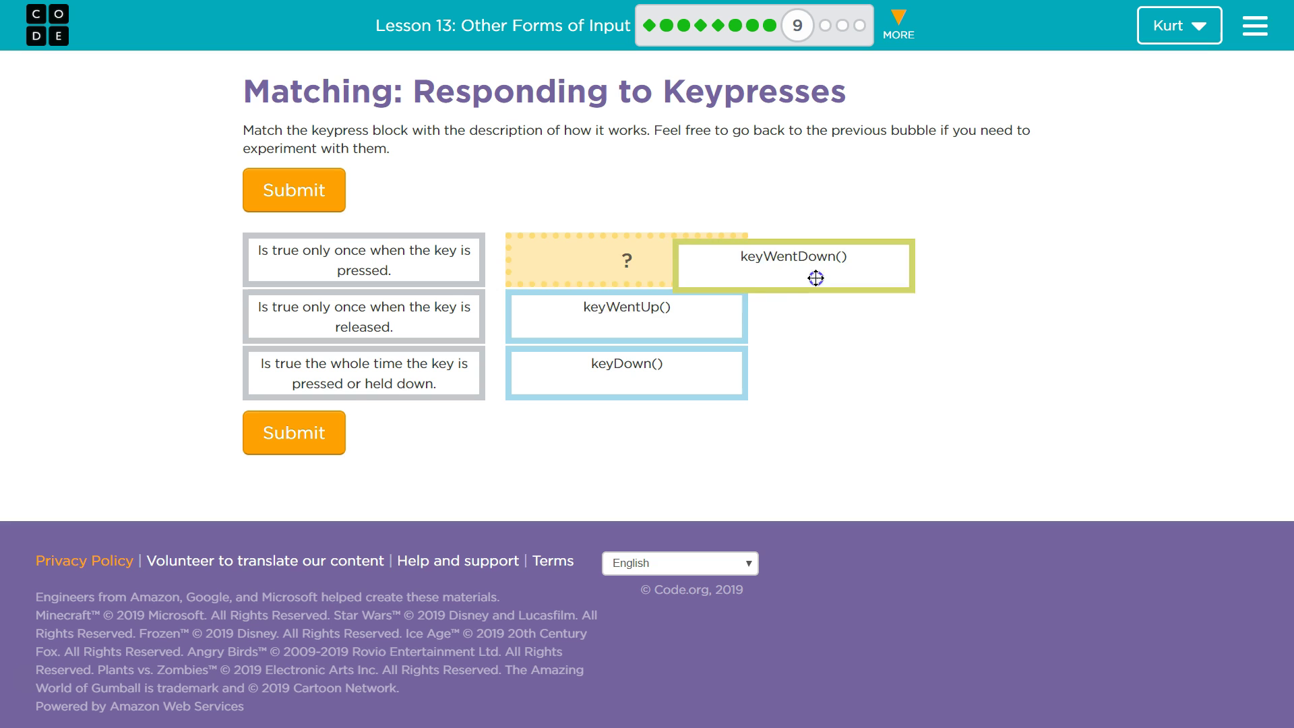
left_click_drag(925, 269, 635, 267)
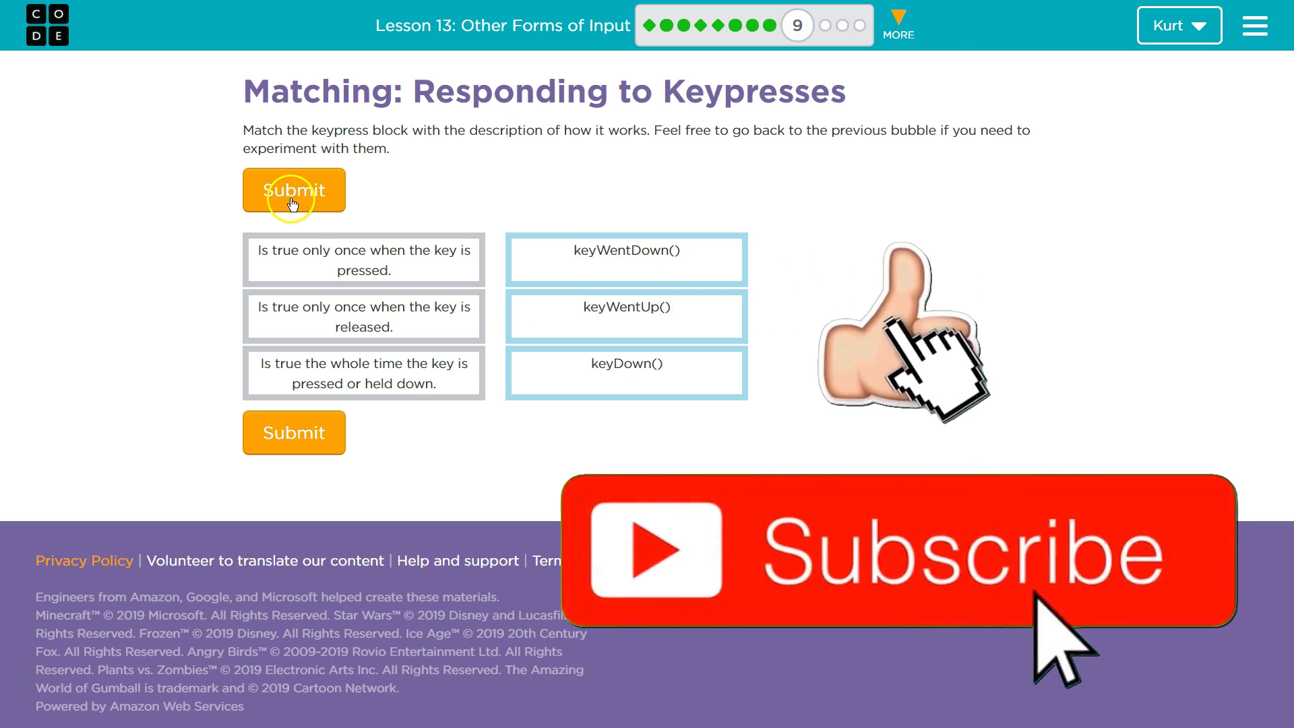
Submit the keypress matches and dismiss the Correct confirmation to continue to level 10
left_click(291, 199)
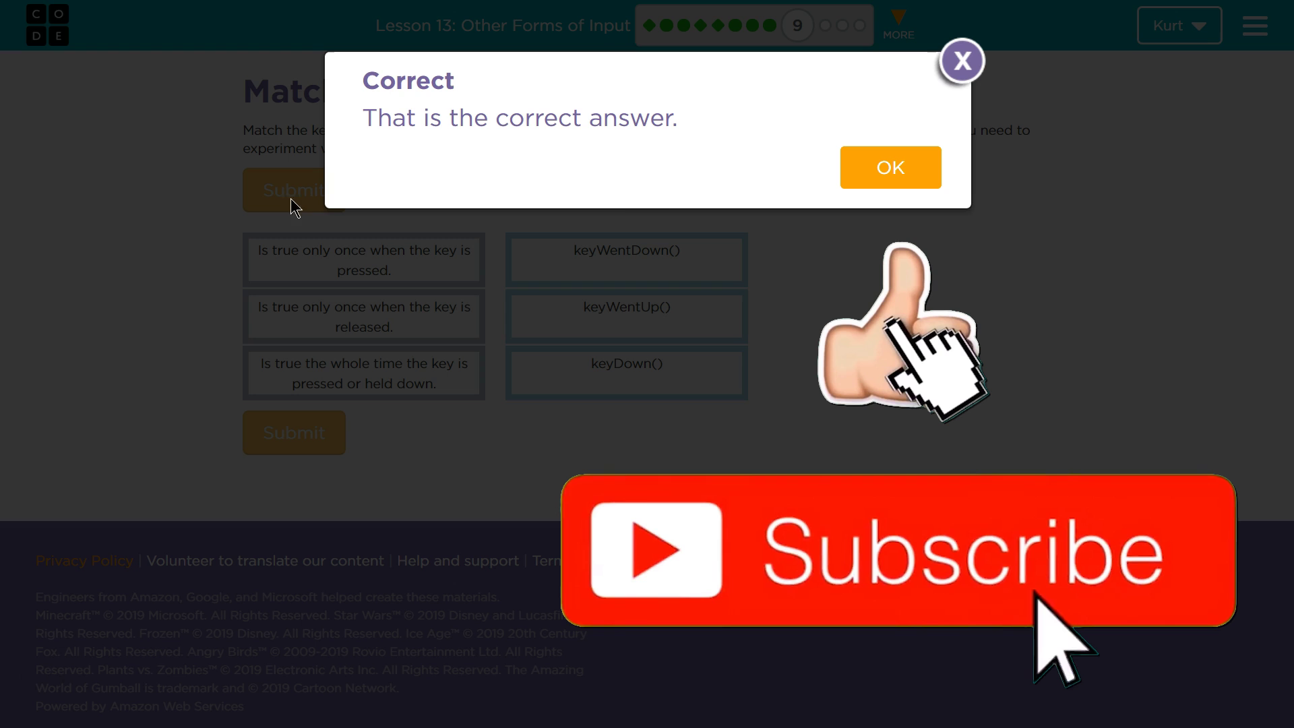
left_click(973, 62)
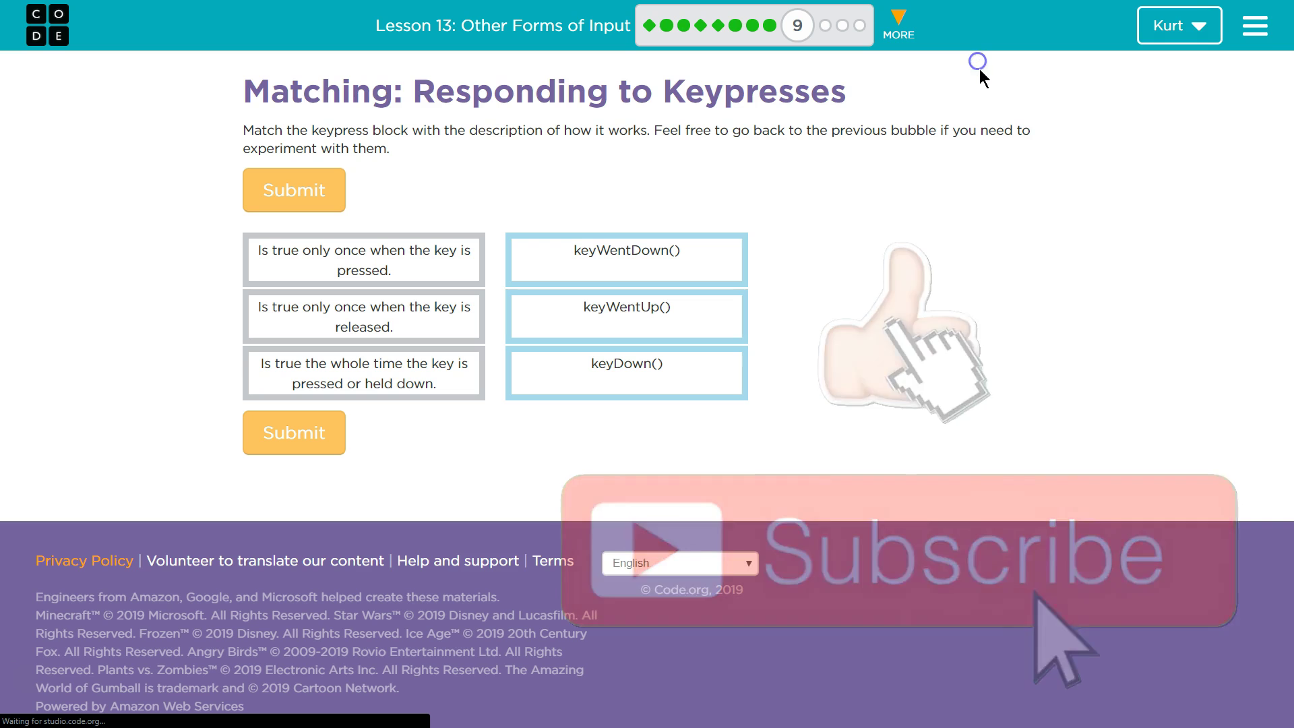